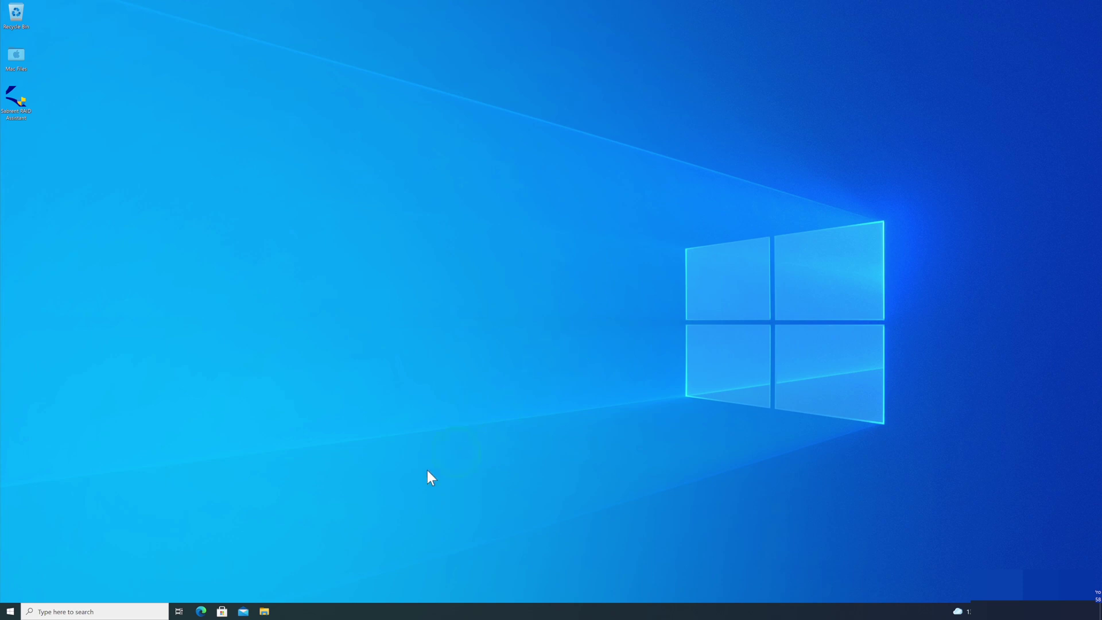
Open File Explorer from the taskbar, showing This PC
click(264, 611)
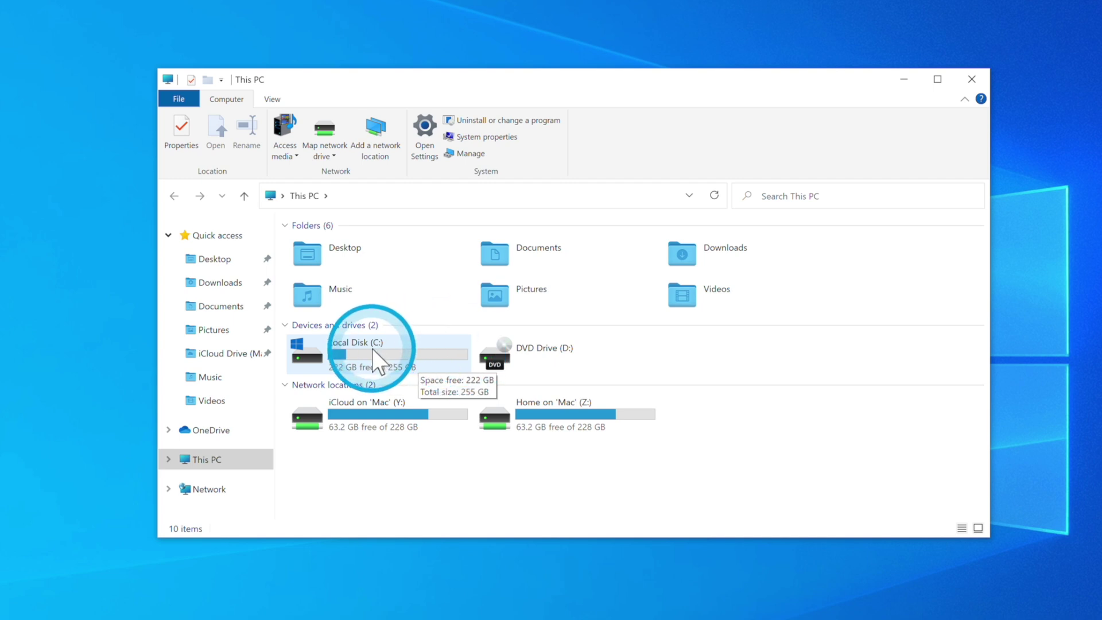
Select This PC to list its drives, Local Disk (C:) and DVD Drive (D:)
click(214, 462)
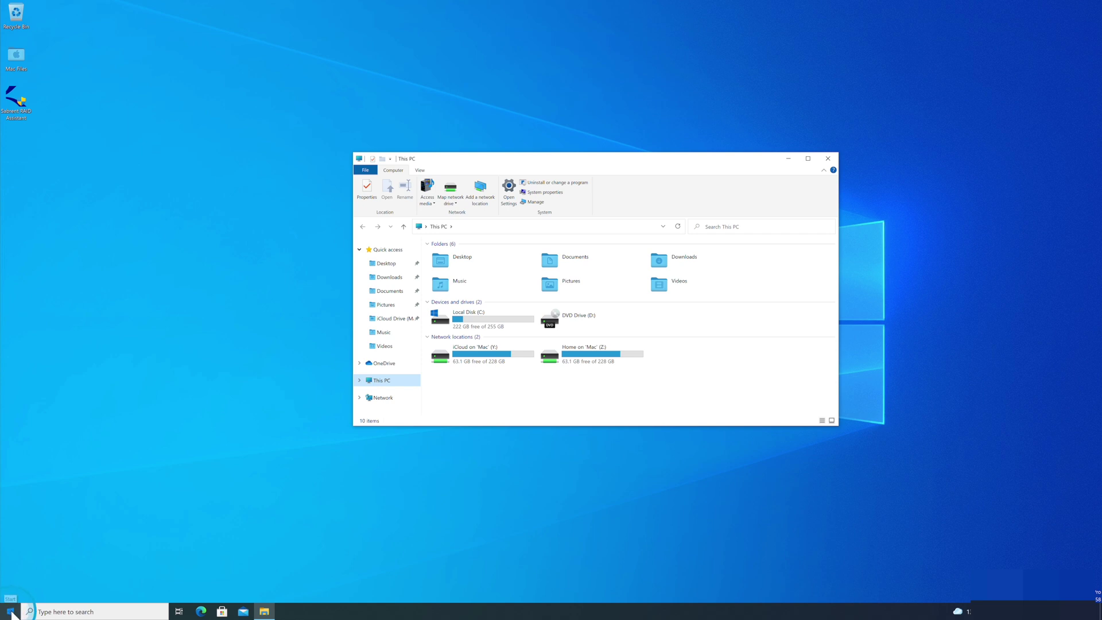
Launch Disk Management from the Start menu and select Disk 1's unallocated space
click(12, 612)
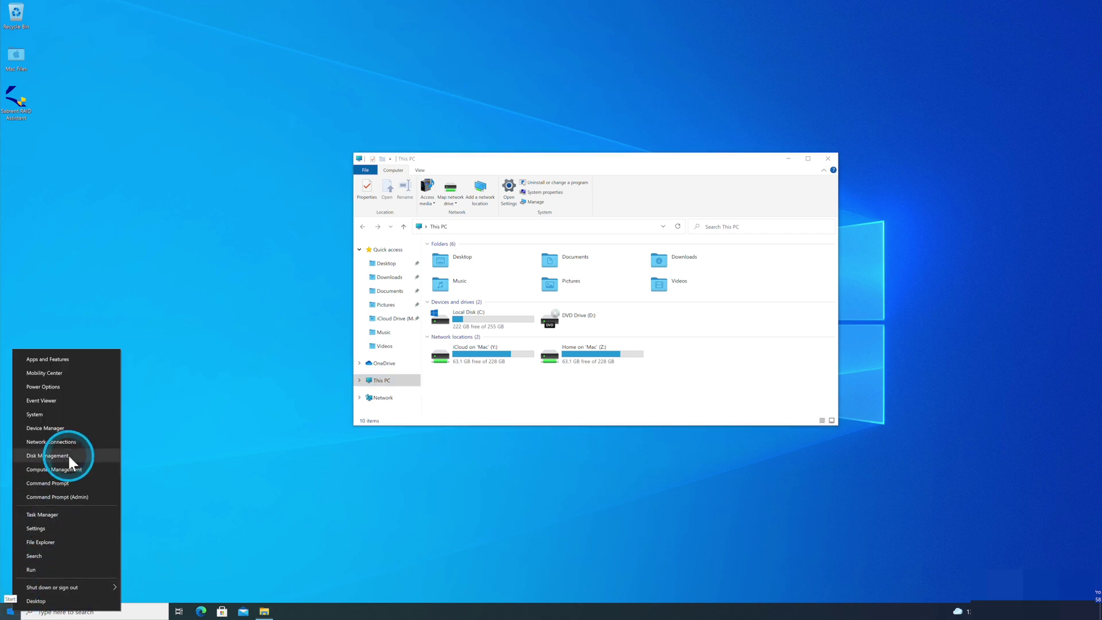
click(68, 456)
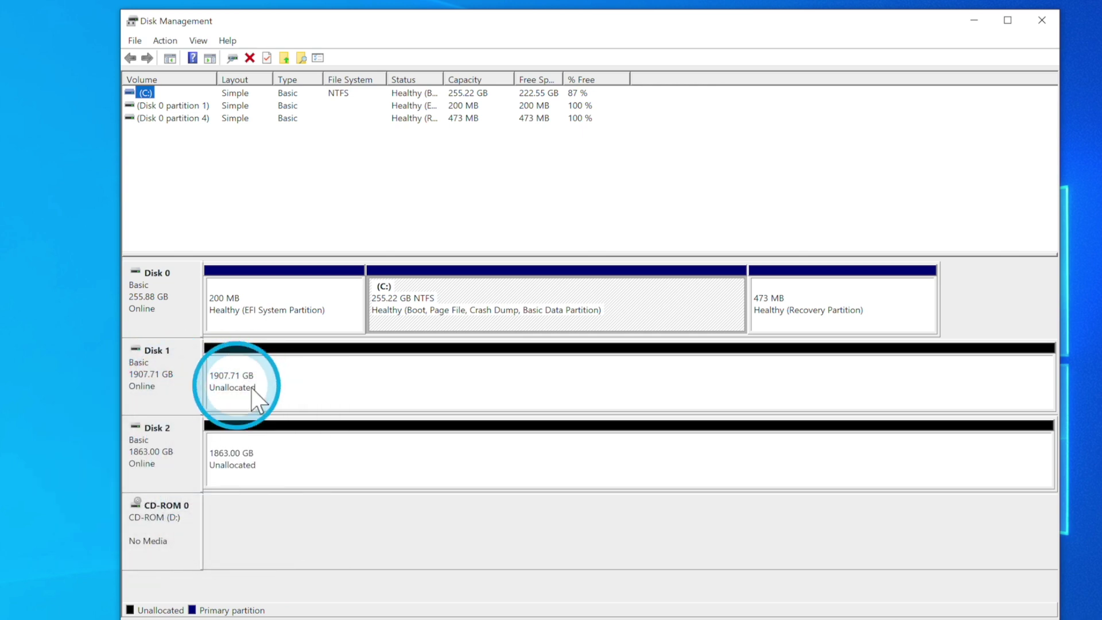
click(271, 390)
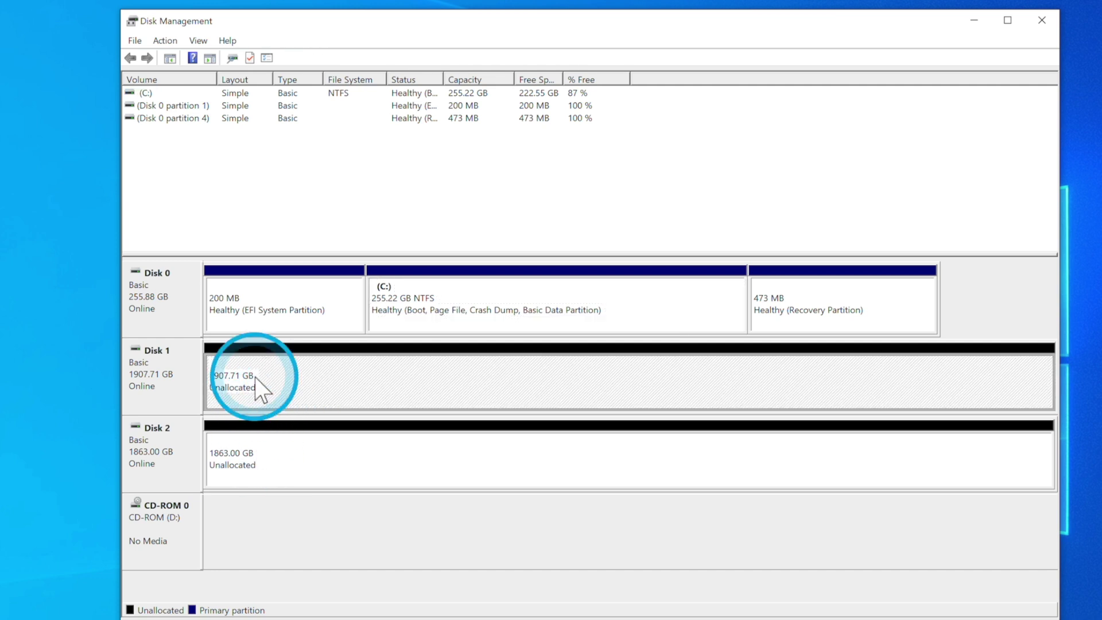
Create a full-size 1907.71 GB NTFS volume on Disk 1 labelled SSD1 with drive letter E
right_click(254, 379)
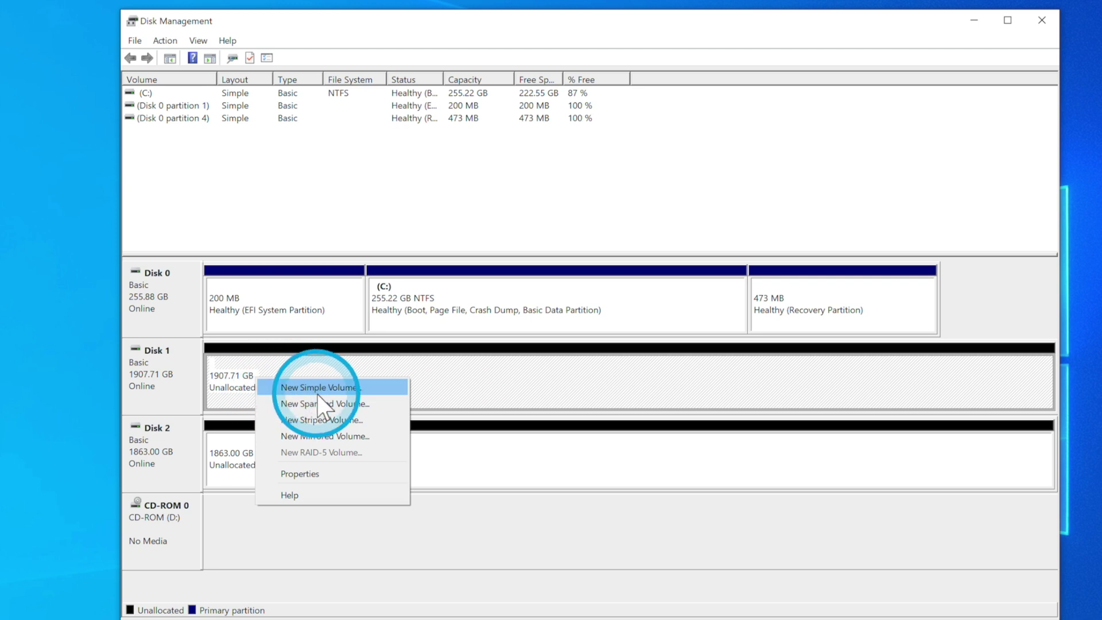
click(342, 387)
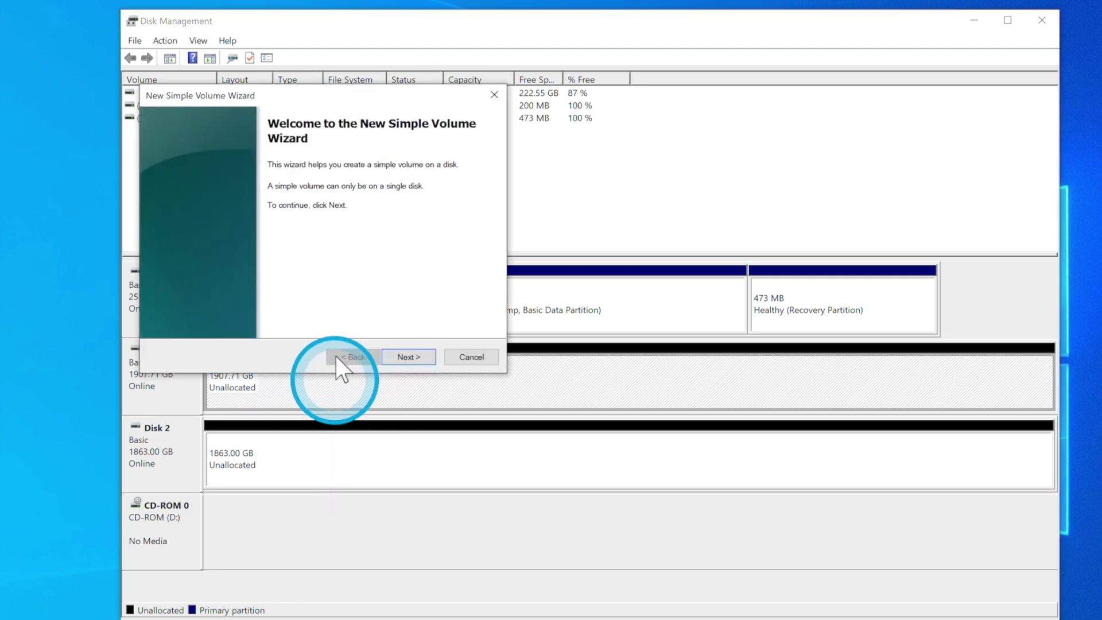
click(402, 355)
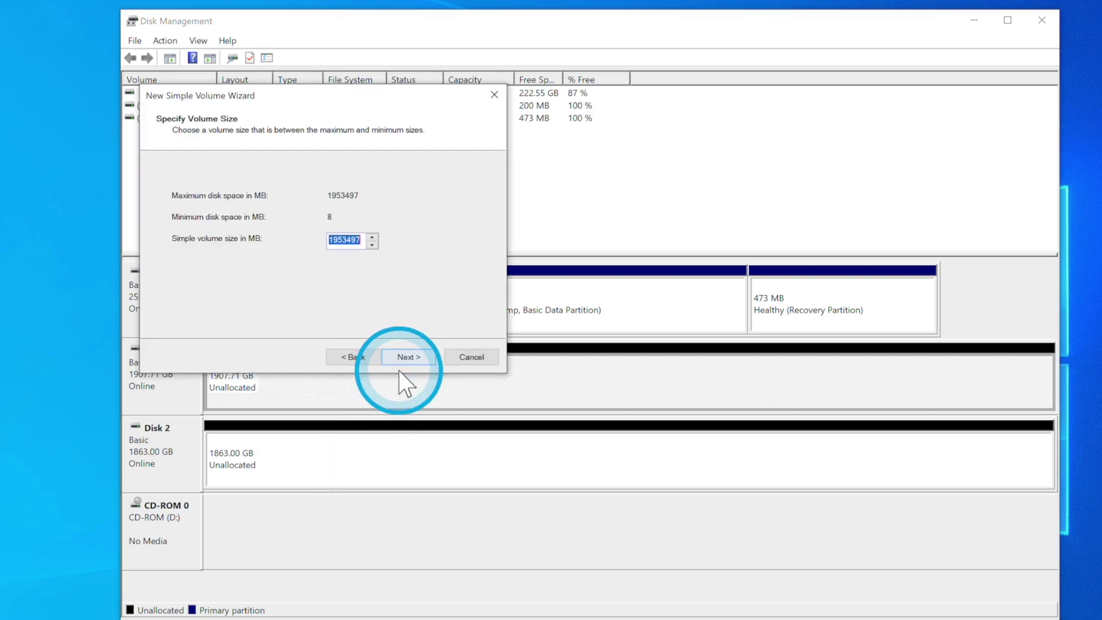
click(410, 354)
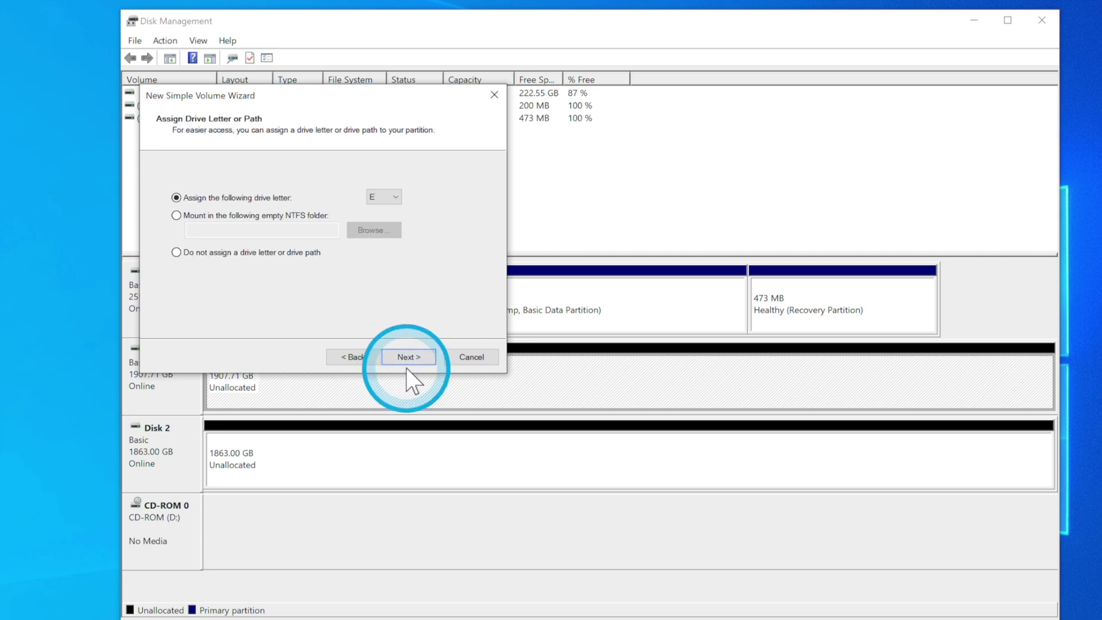
click(408, 354)
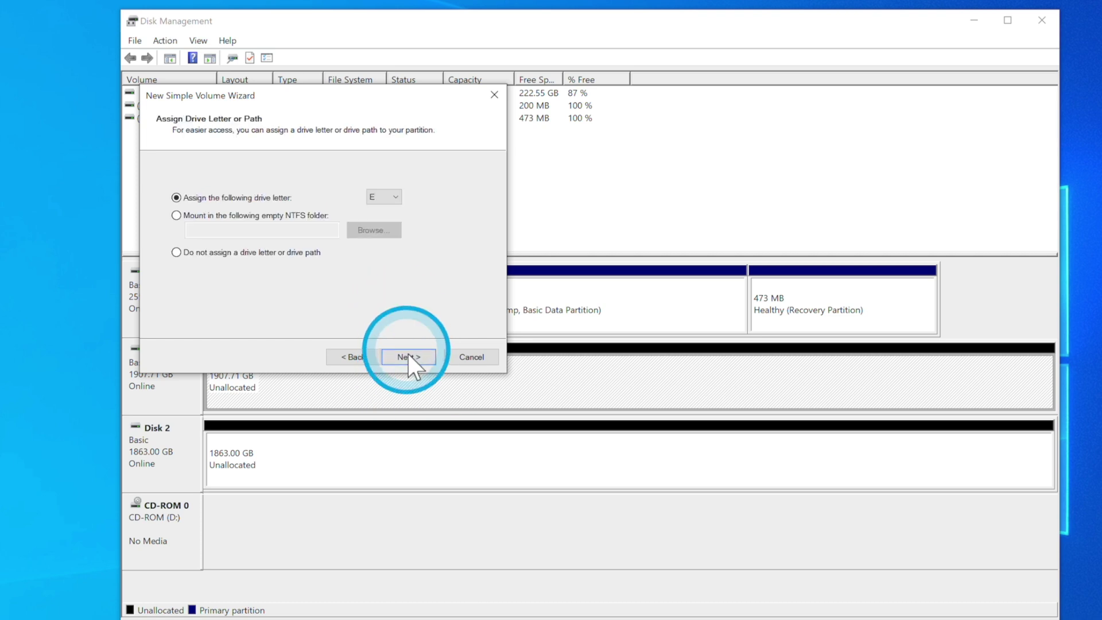
click(359, 276)
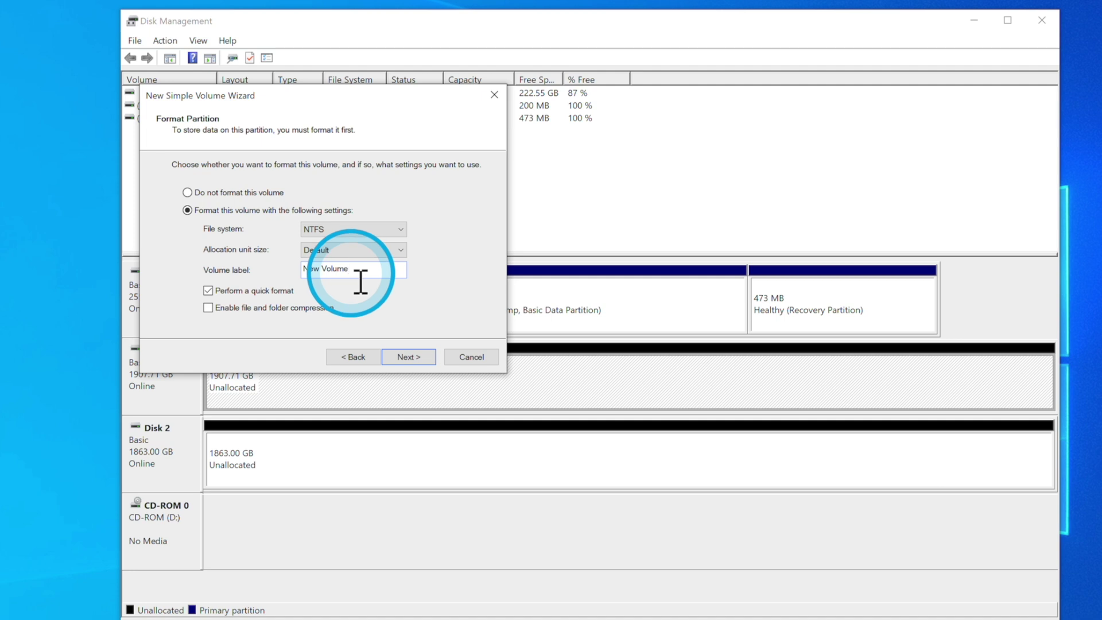
double_click(360, 281)
text(SSD1)
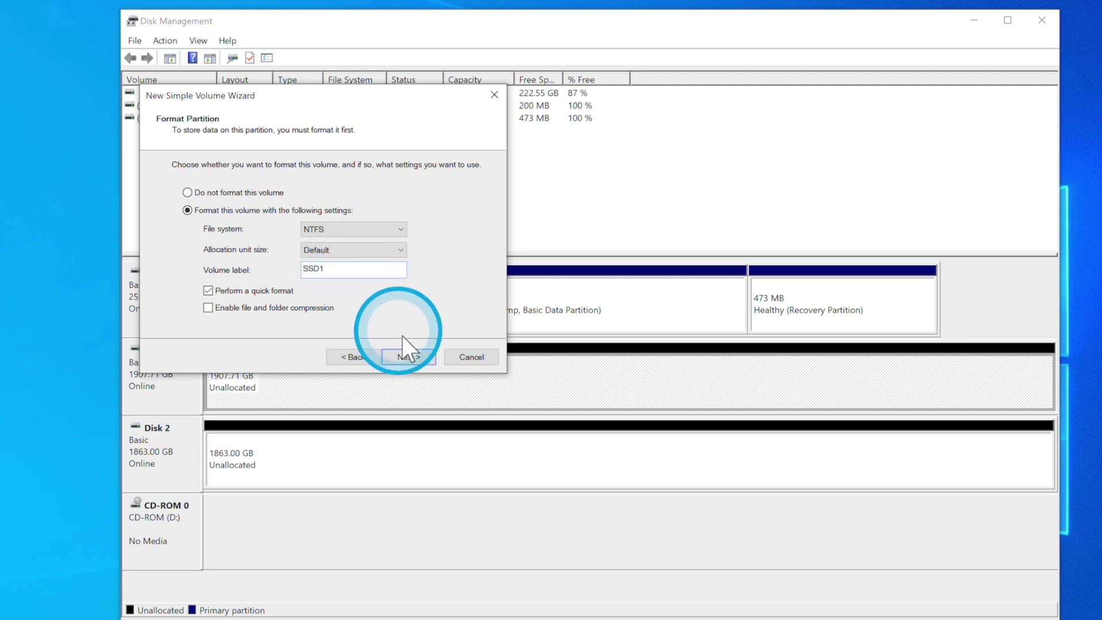
click(414, 357)
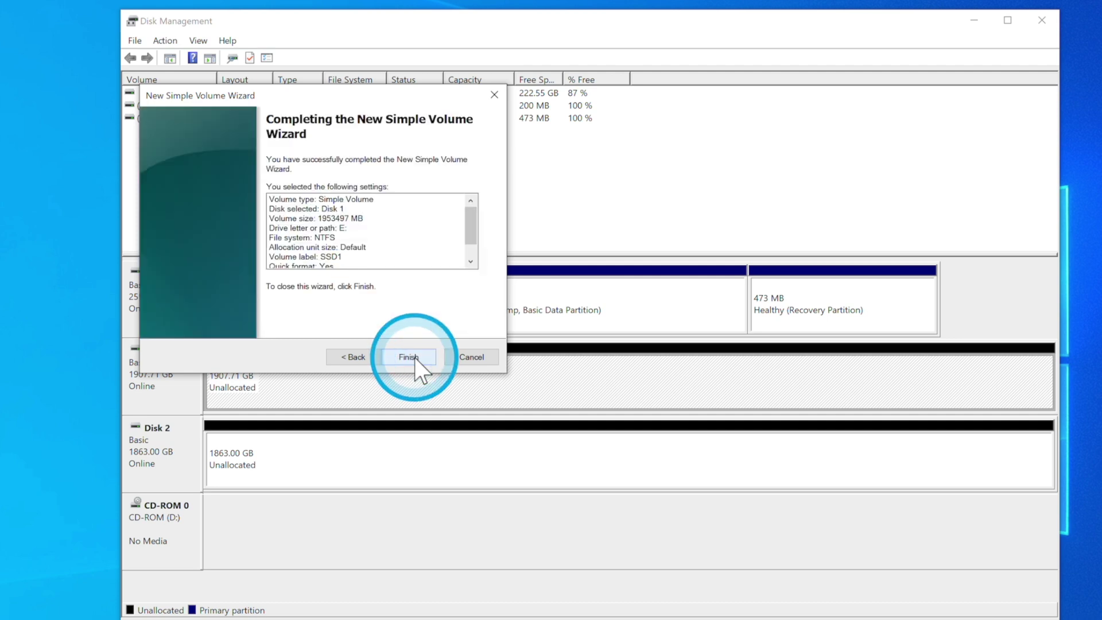
click(414, 357)
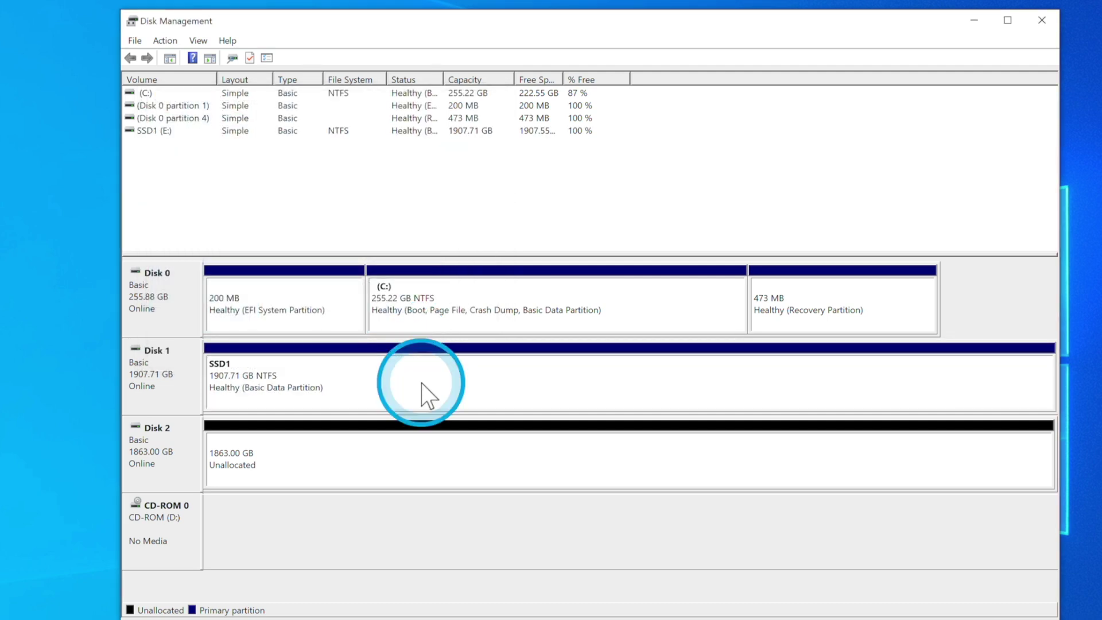
Create the SSD2 (F:) volume on Disk 2, check the drives in Explorer, then launch Sabrent RAID Assistant
click(282, 454)
right_click(281, 453)
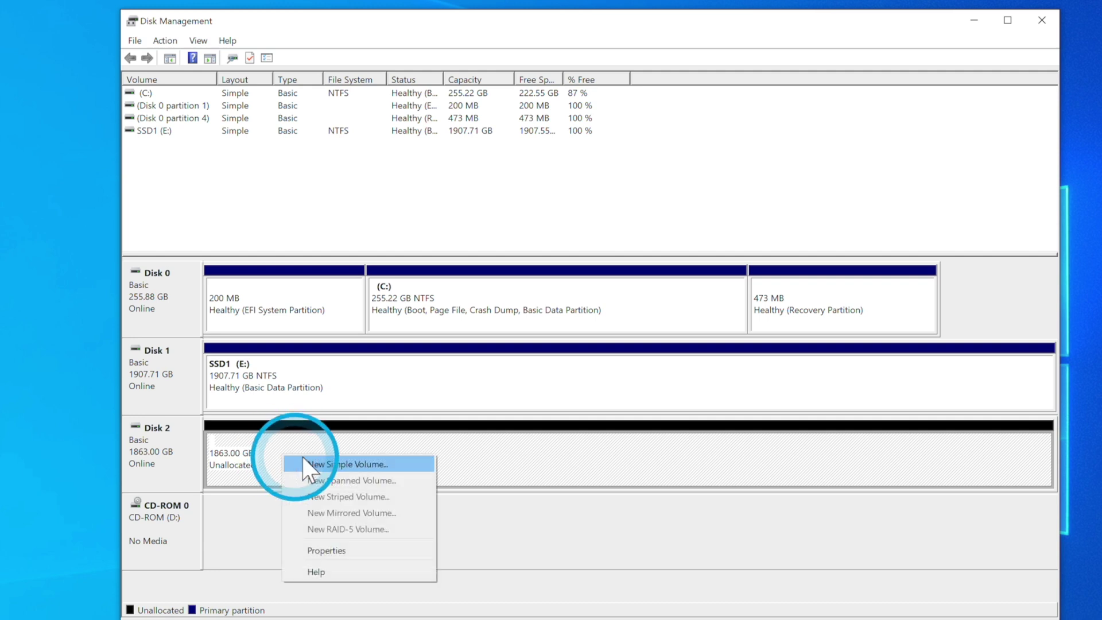
click(309, 463)
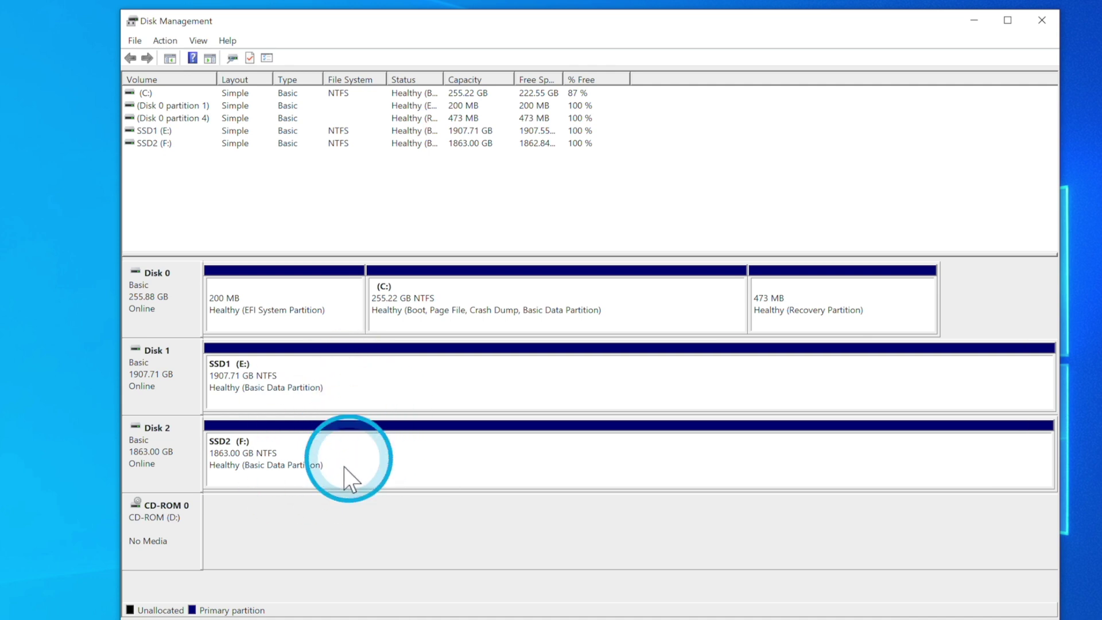
key(super+e)
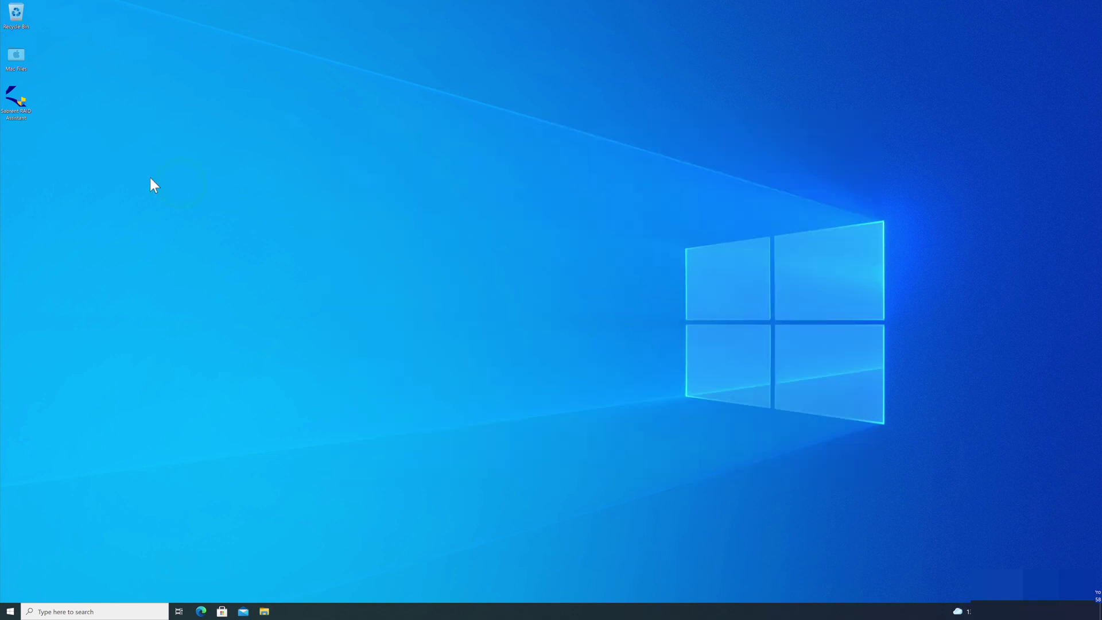
double_click(14, 98)
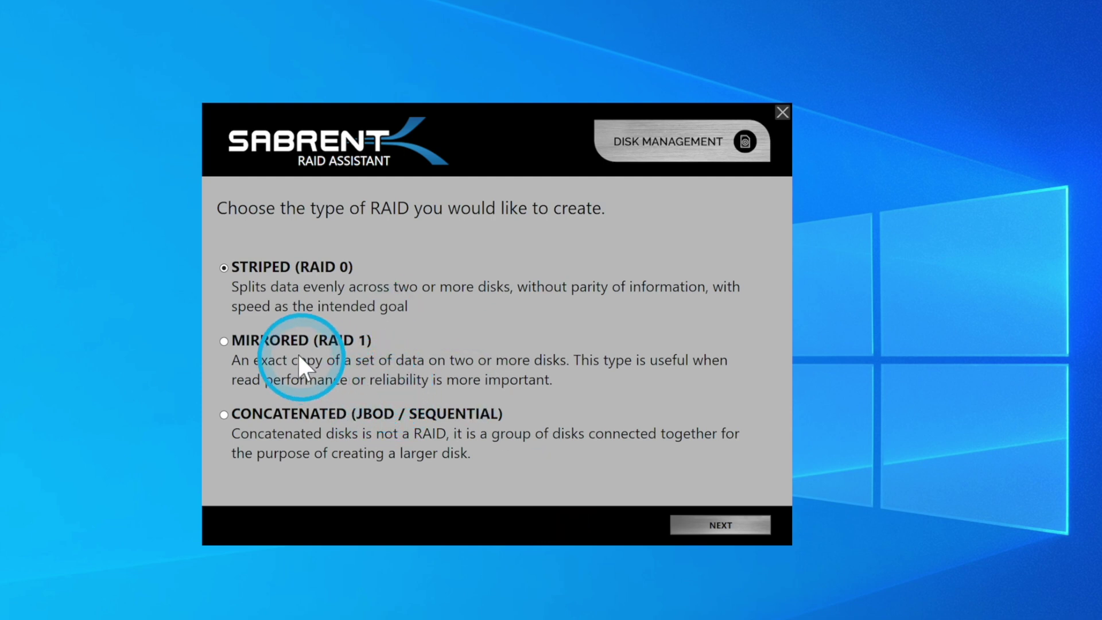
Choose Mirrored (RAID 1) as the RAID type instead of Striped (RAID 0)
click(222, 340)
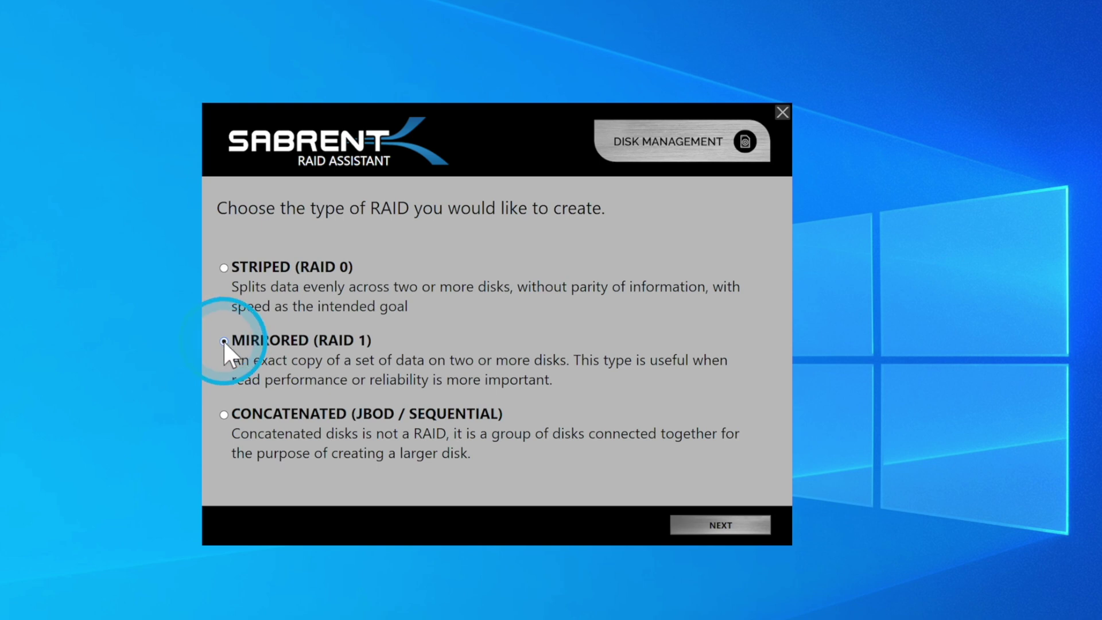
Include Disk 1 and Disk 2 as the two RAID disks
click(725, 524)
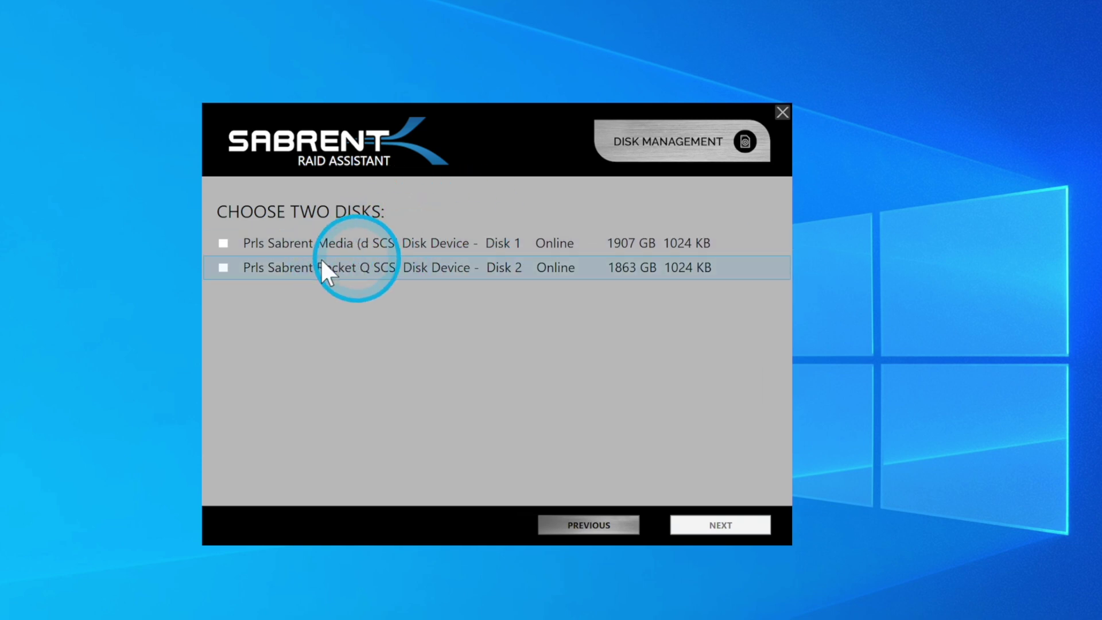
click(223, 245)
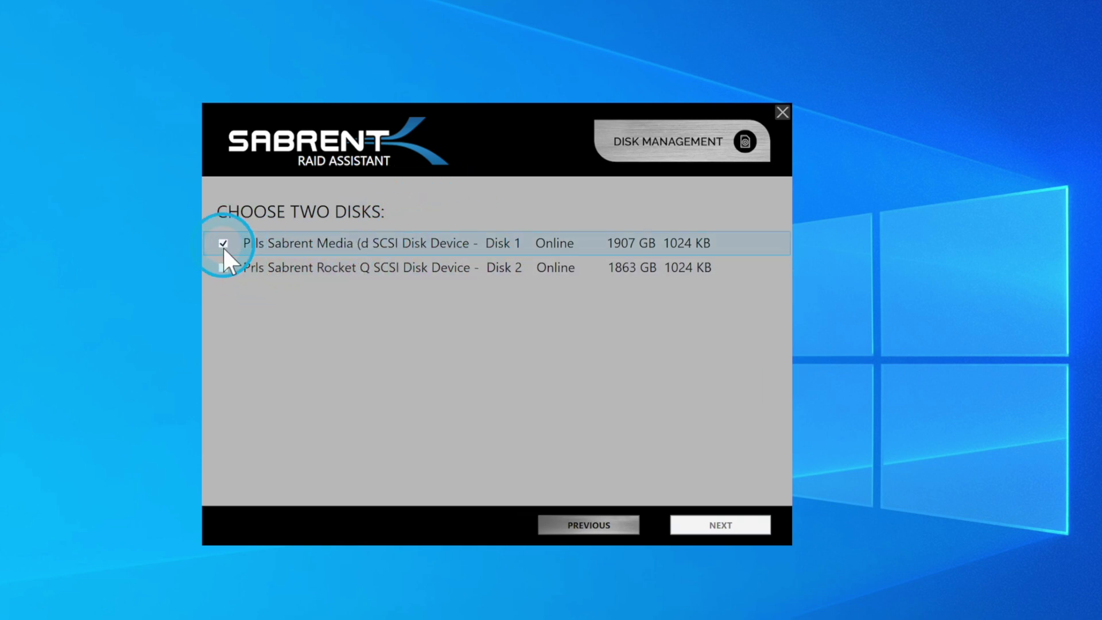
click(222, 267)
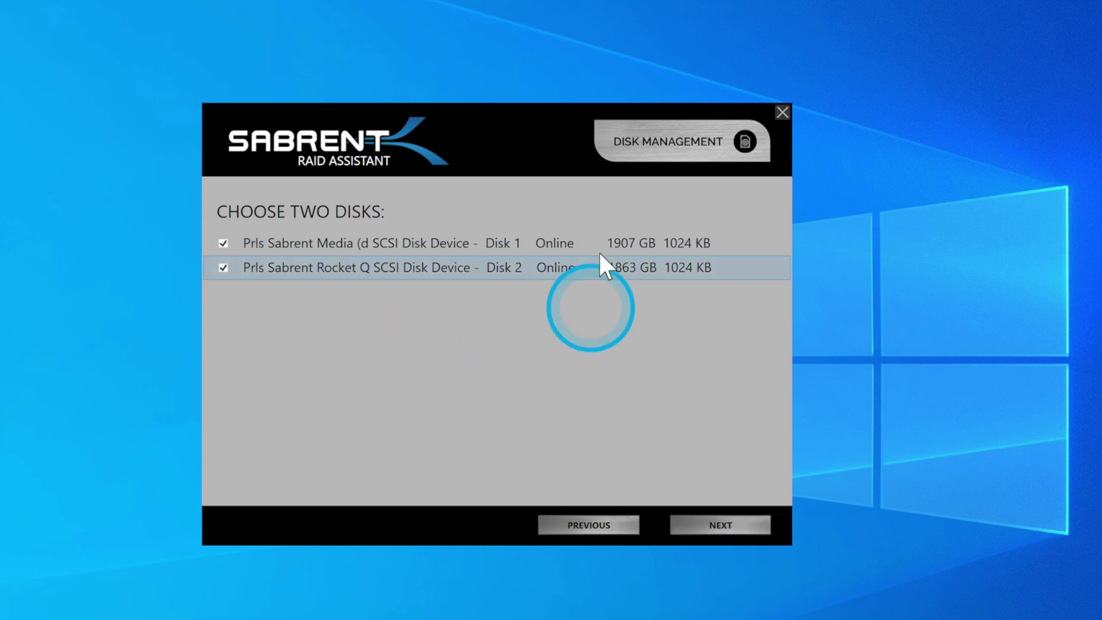
click(722, 526)
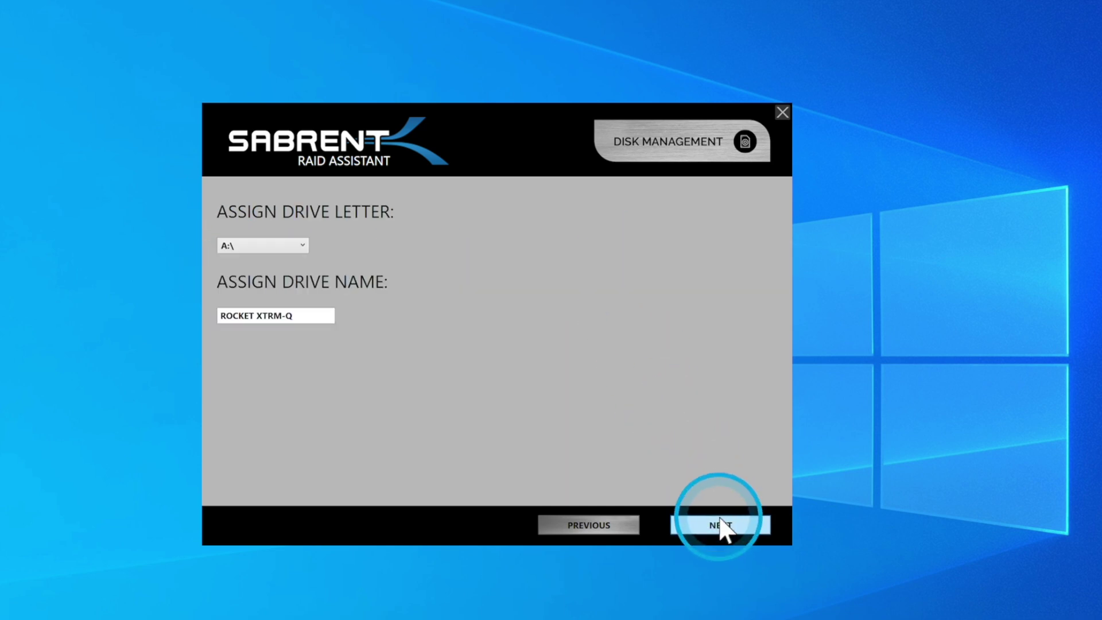
Assign drive letter I:\ with the name ROCKET XTRM-Q and reach the build summary
click(281, 255)
click(281, 427)
click(320, 317)
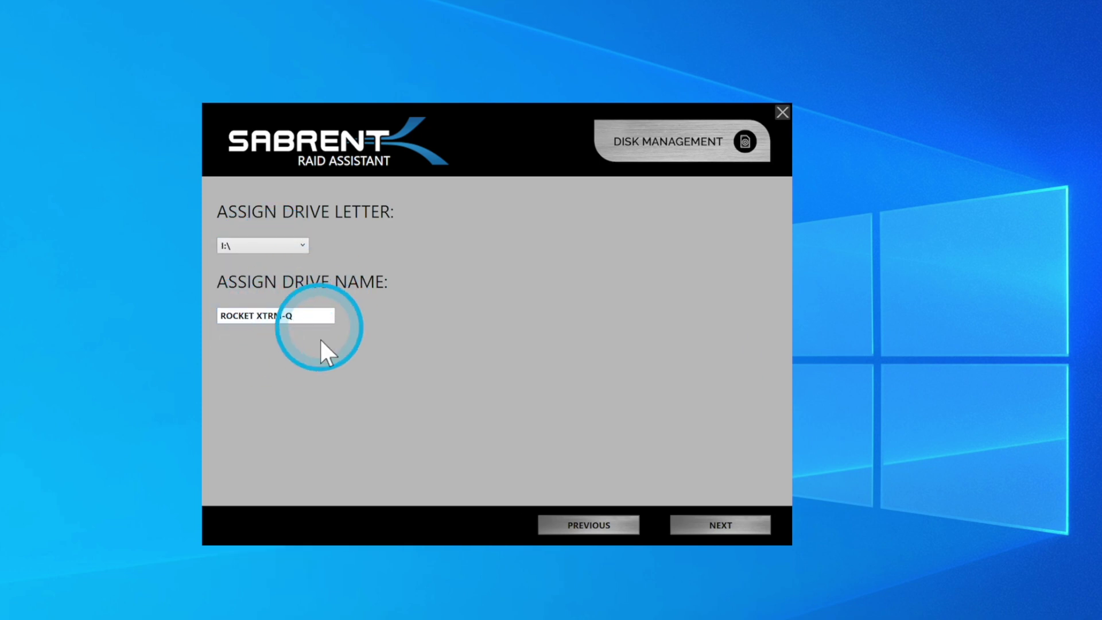
click(744, 527)
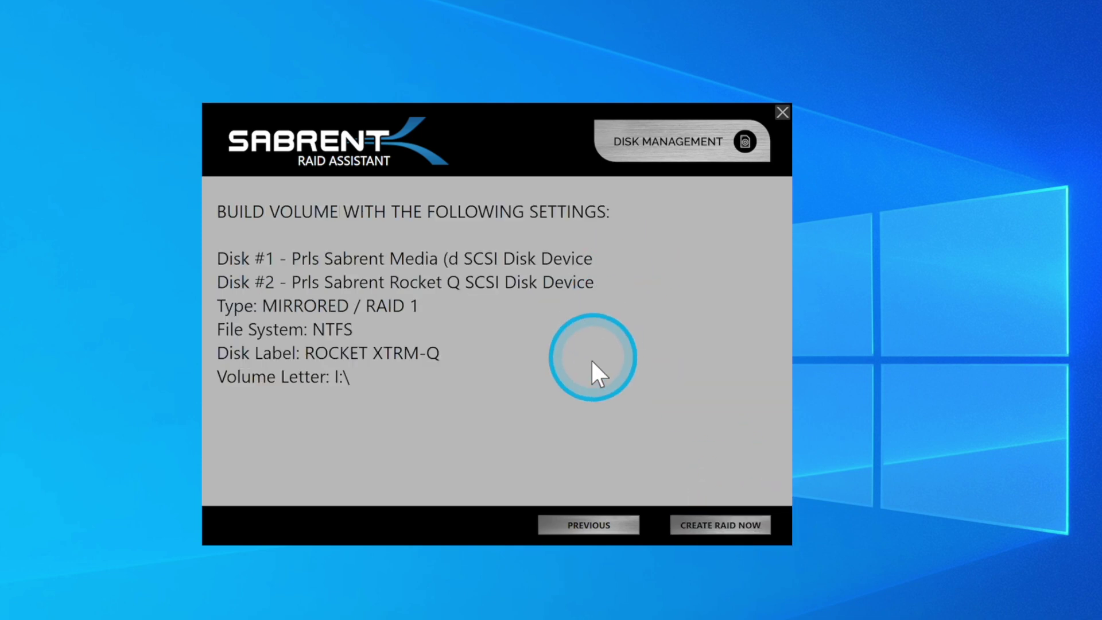
Create the RAID 1 volume, confirming that all data on both disks will be erased
click(702, 523)
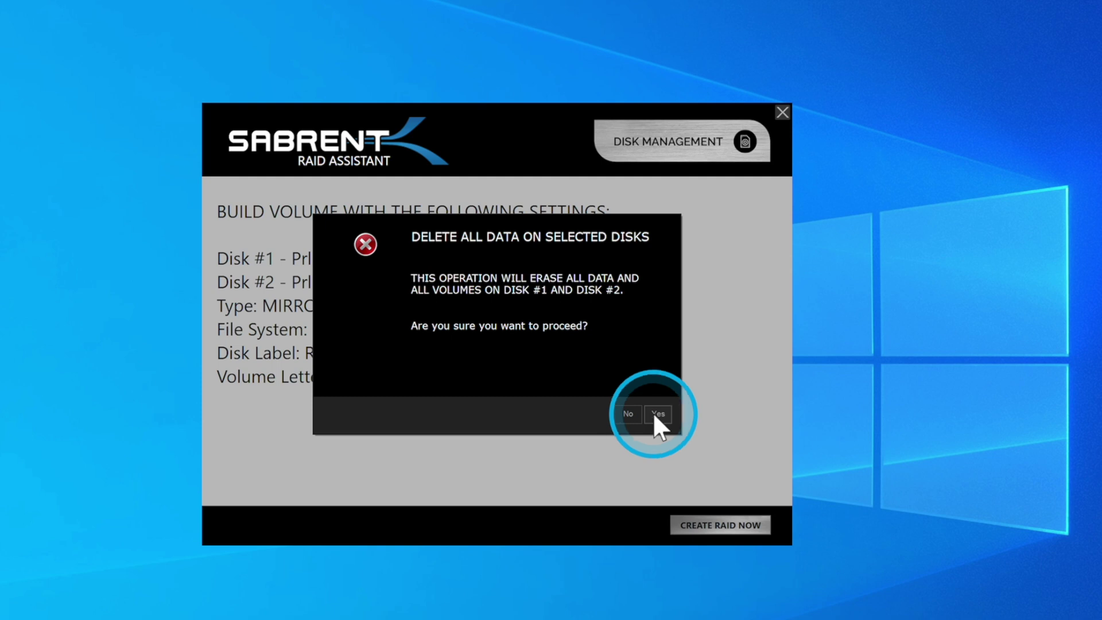
click(658, 413)
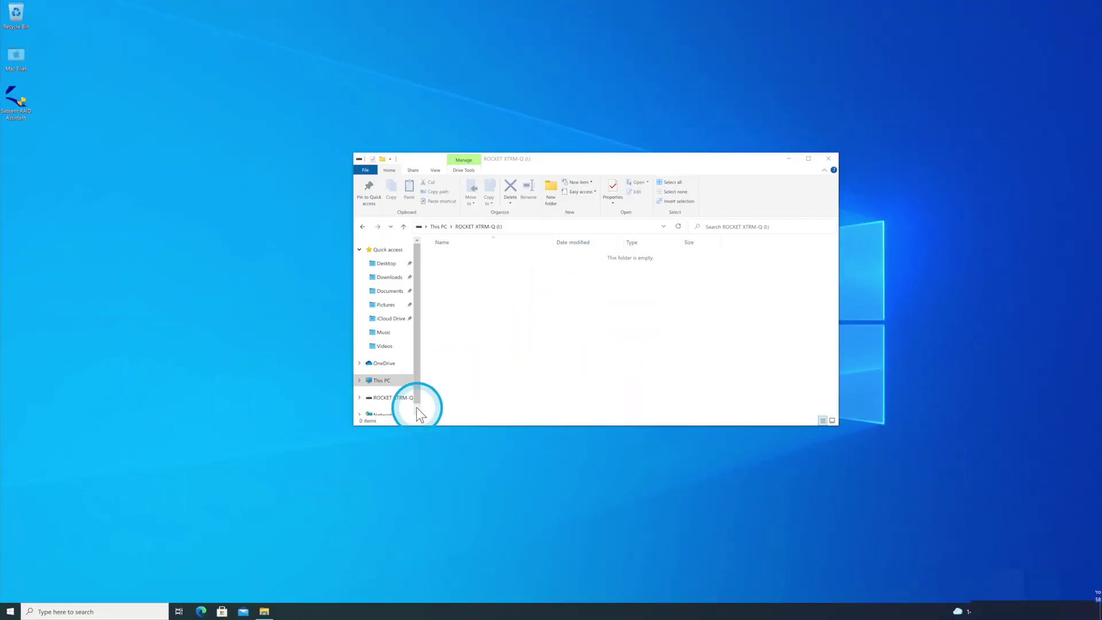
Check that the ROCKET XTRM-Q (I:) drive is empty, then close its Explorer window
click(394, 398)
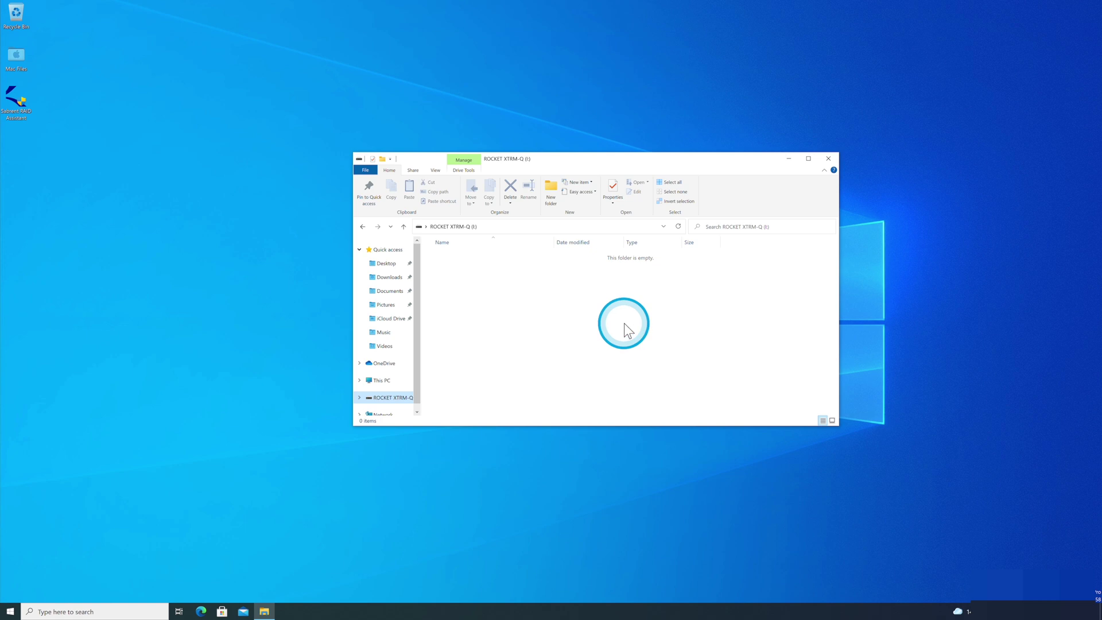
key(alt+F4)
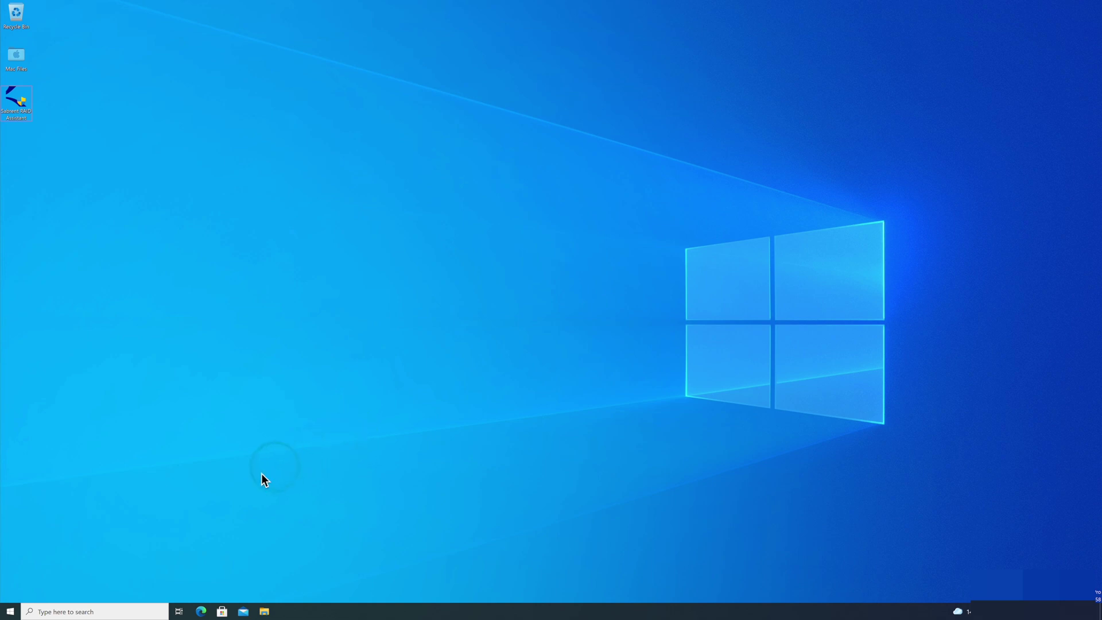
Open Device Manager and select the Sabrent Rocket Q disk under Disk drives
right_click(12, 611)
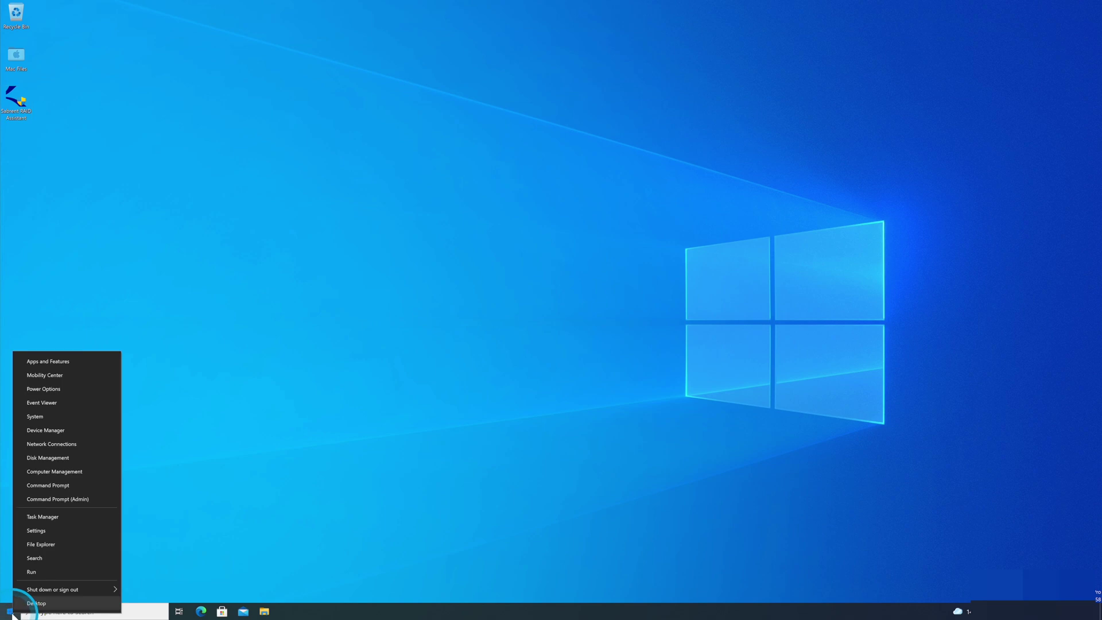
click(57, 446)
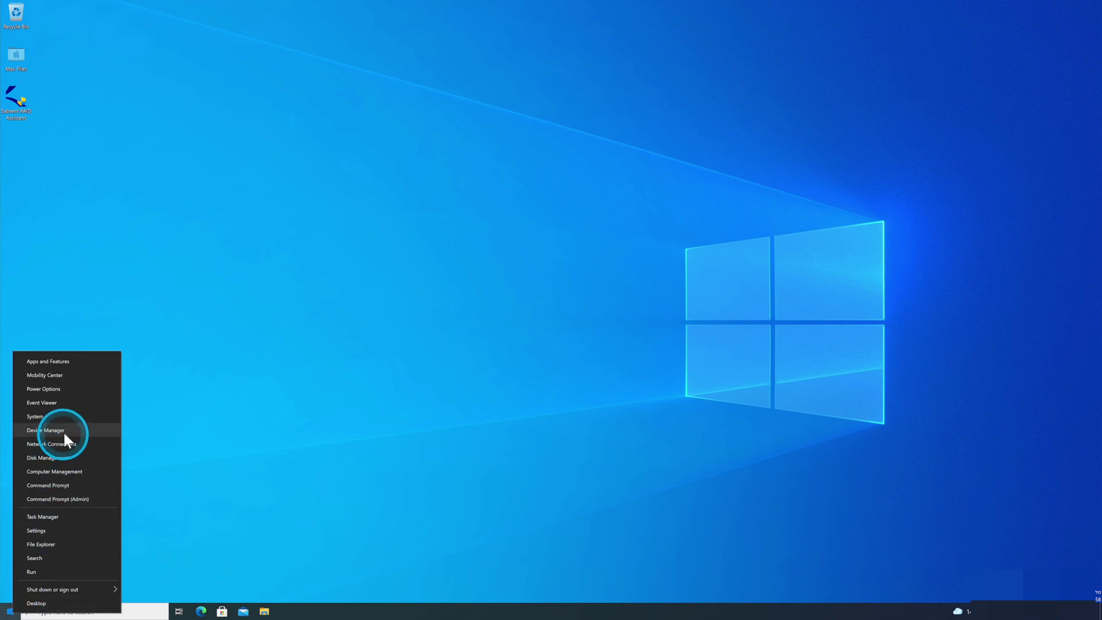
click(64, 431)
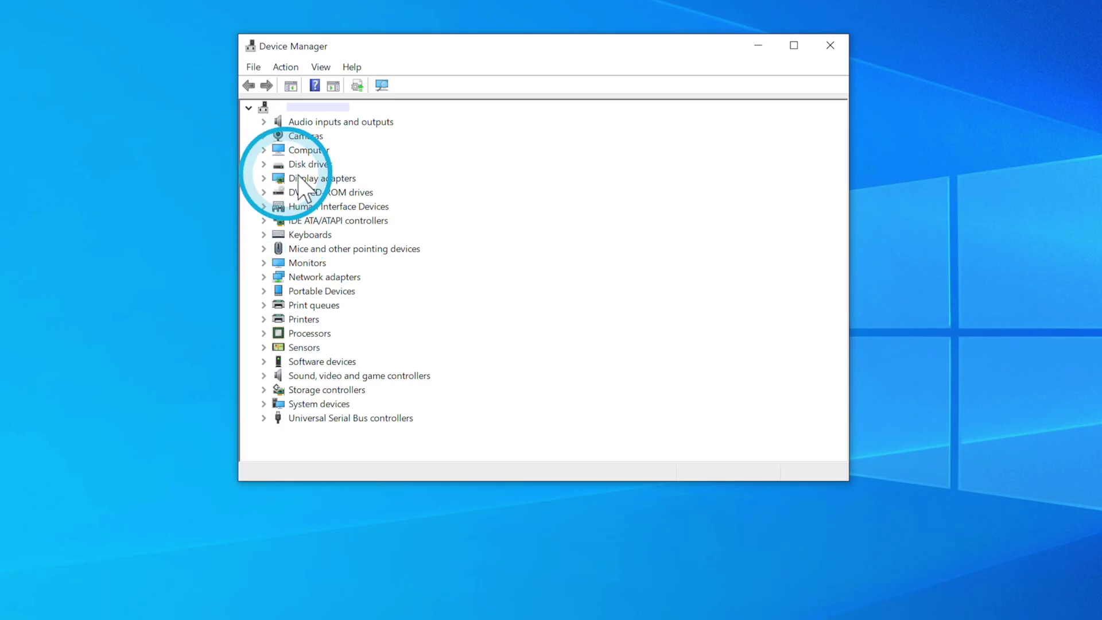
click(264, 164)
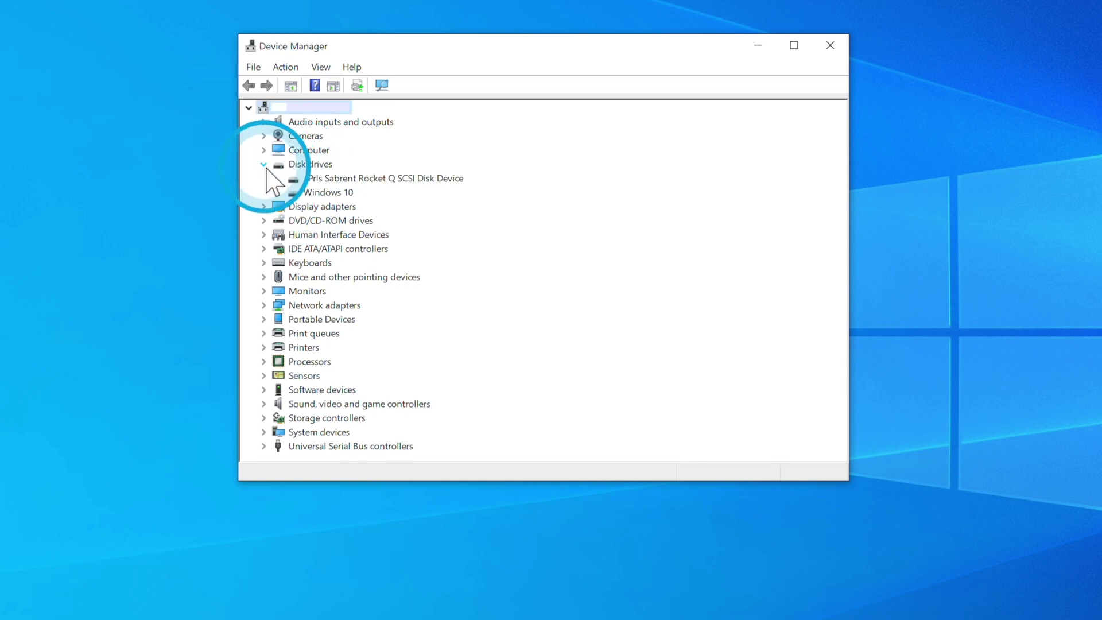
click(354, 179)
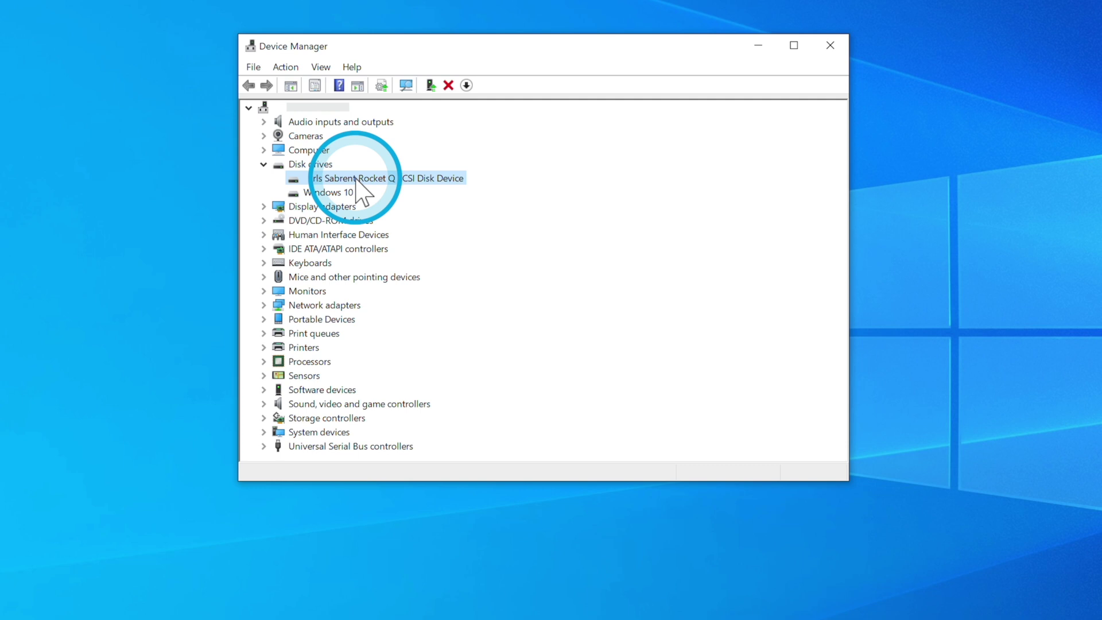
Set the Sabrent disk's removal policy to Better performance with device write caching enabled
right_click(355, 177)
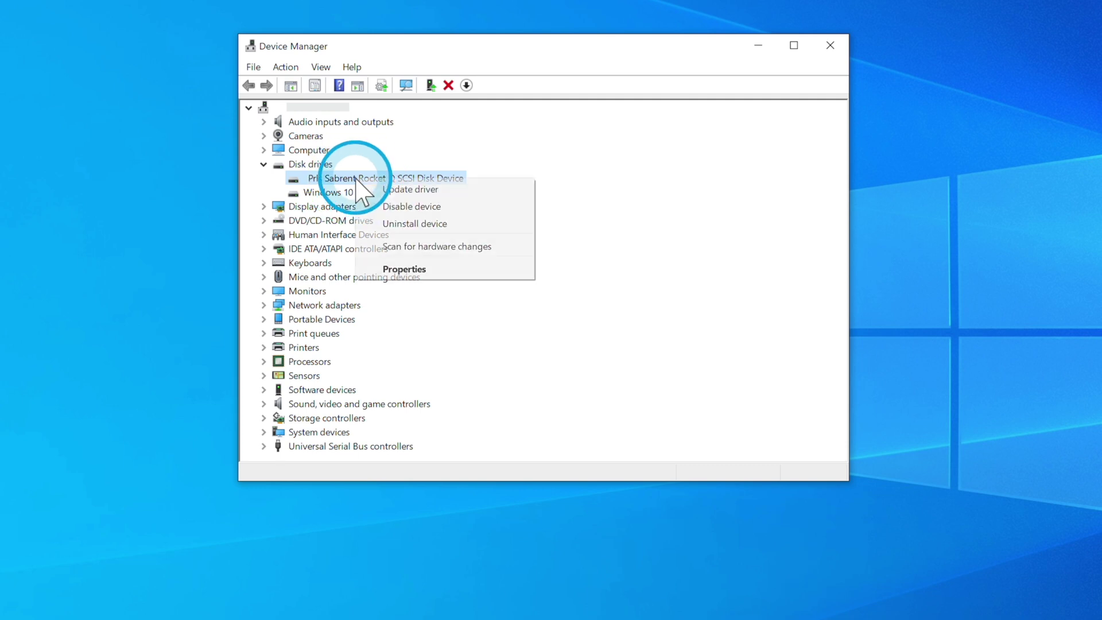
click(425, 270)
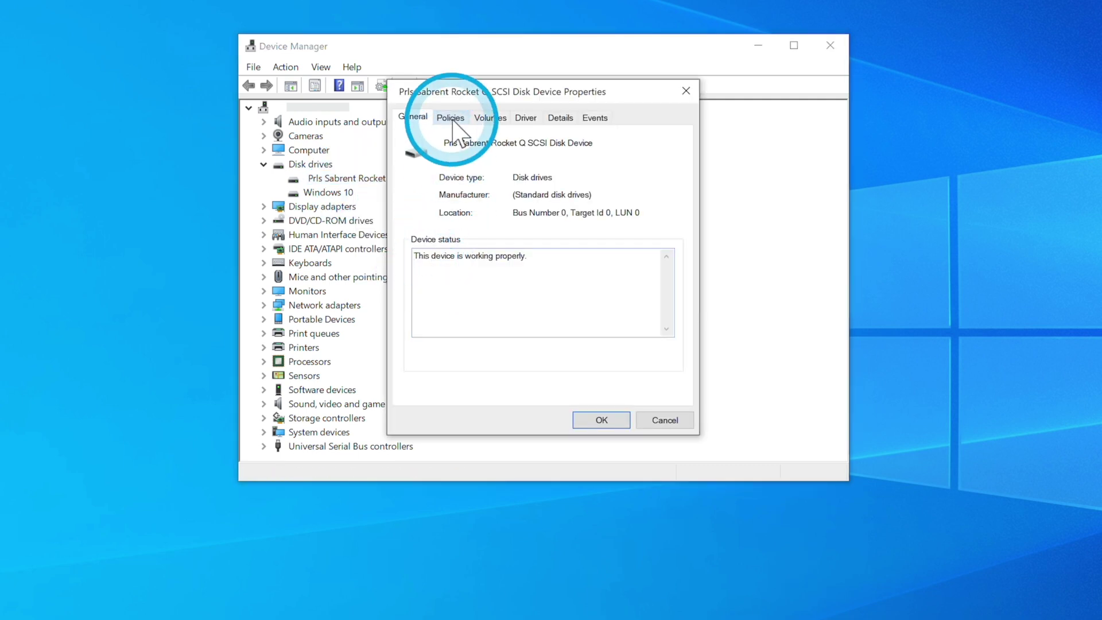
click(453, 119)
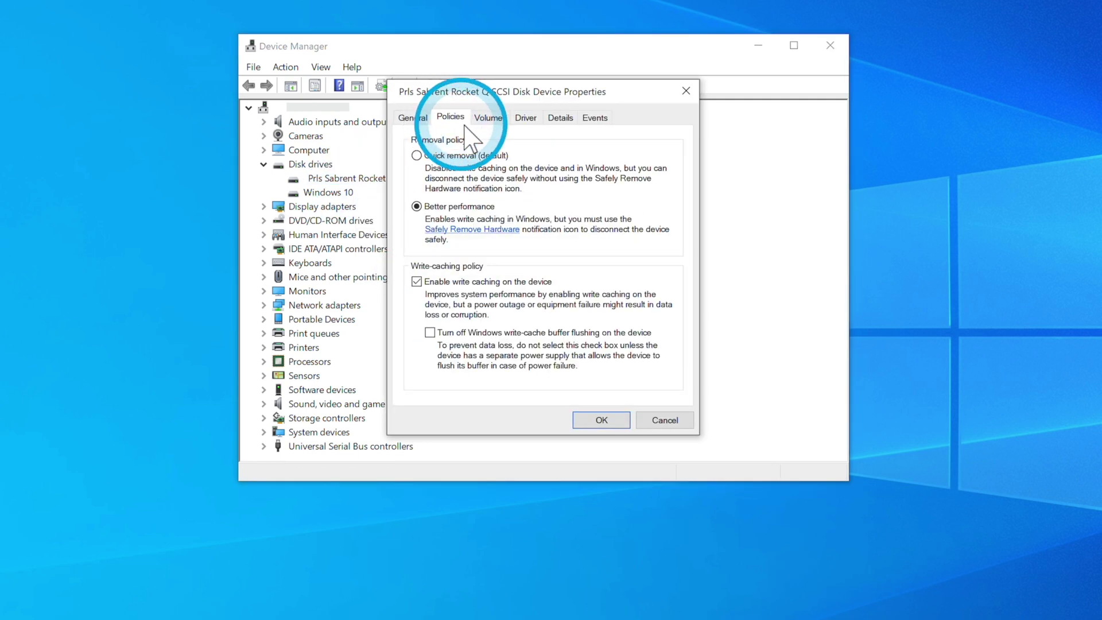
click(435, 211)
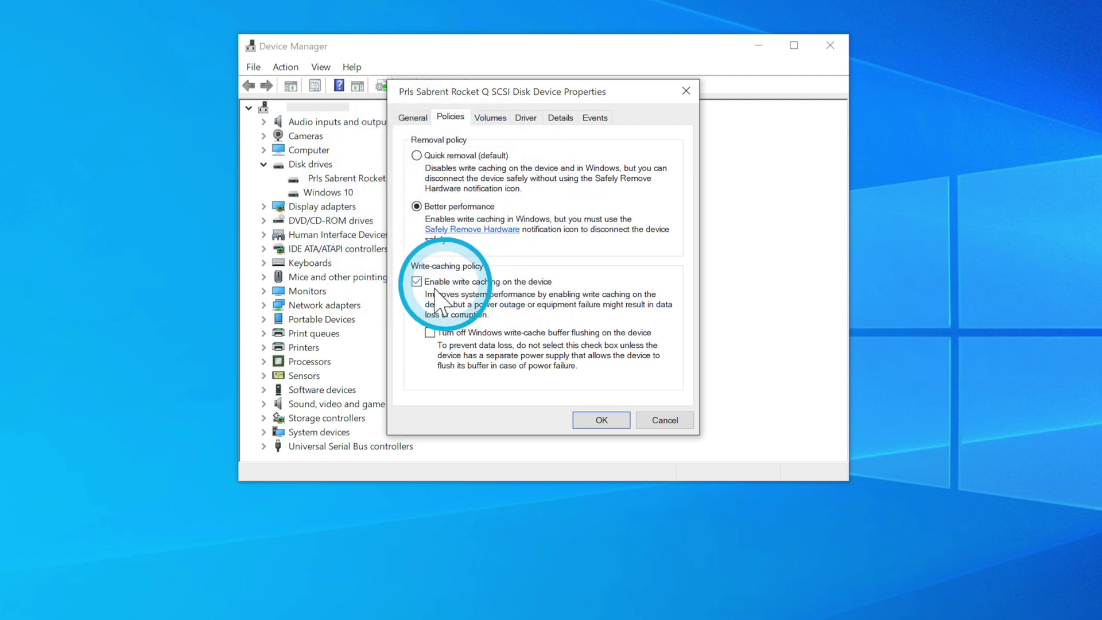
click(418, 282)
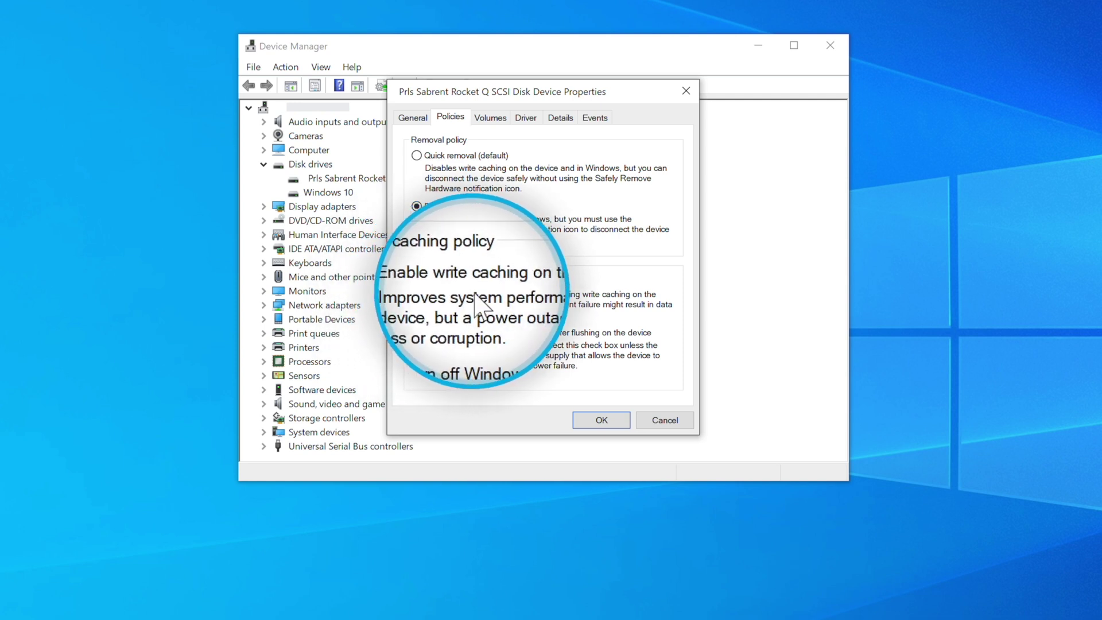